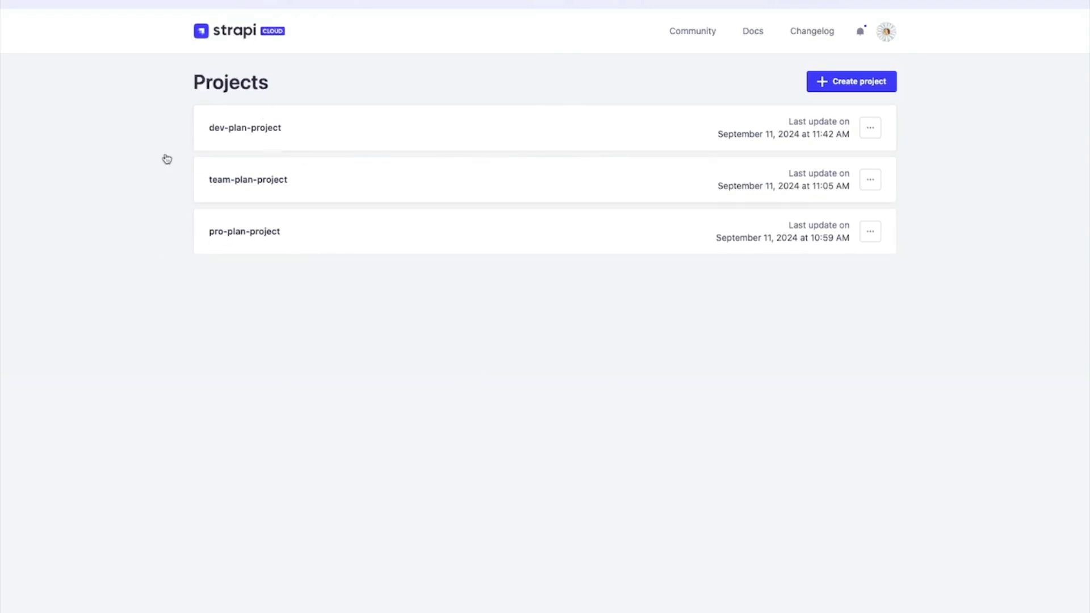
Step: Look over dev-plan-project's overview and environments, then return to the projects list
left_click(287, 148)
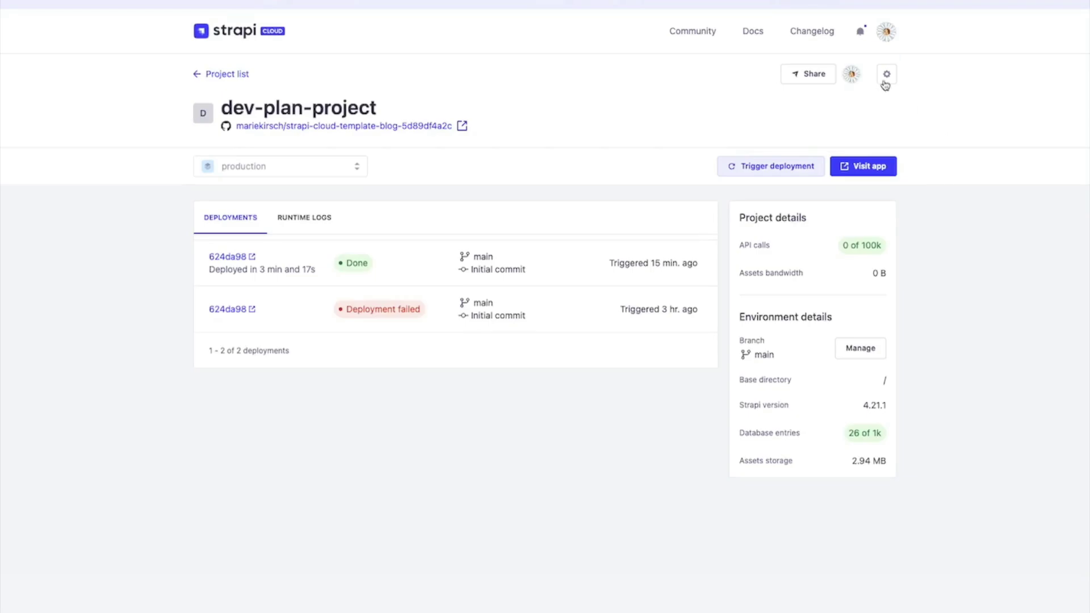
left_click(883, 74)
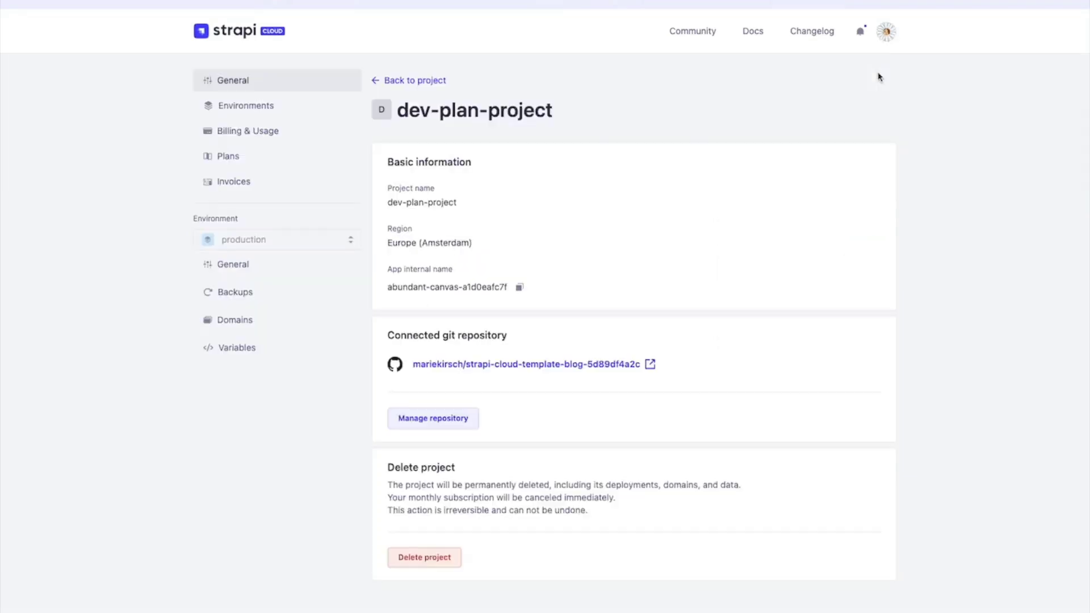
left_click(273, 108)
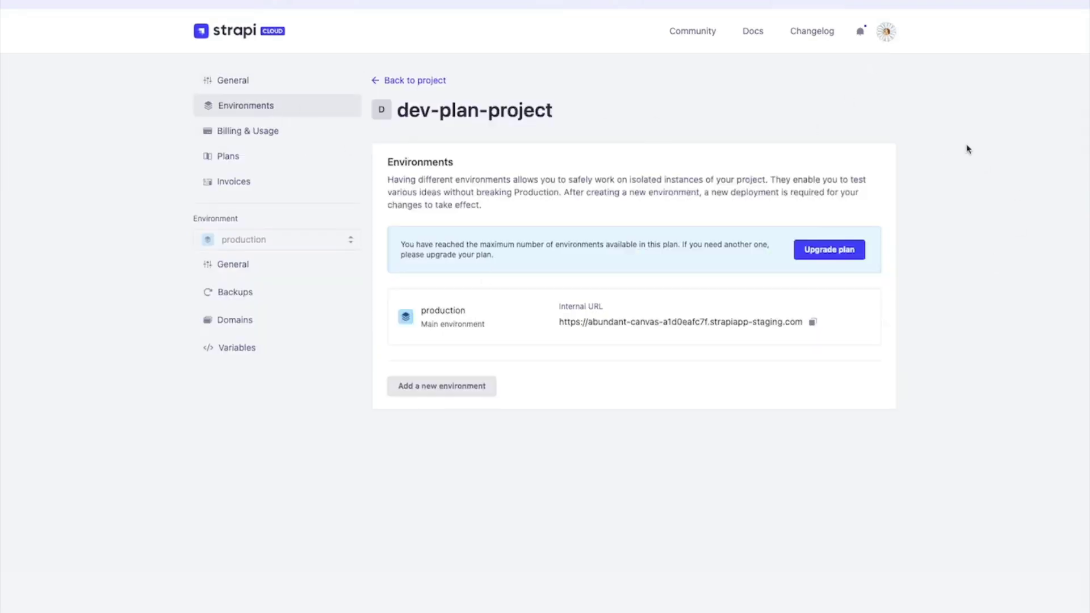
left_click(416, 80)
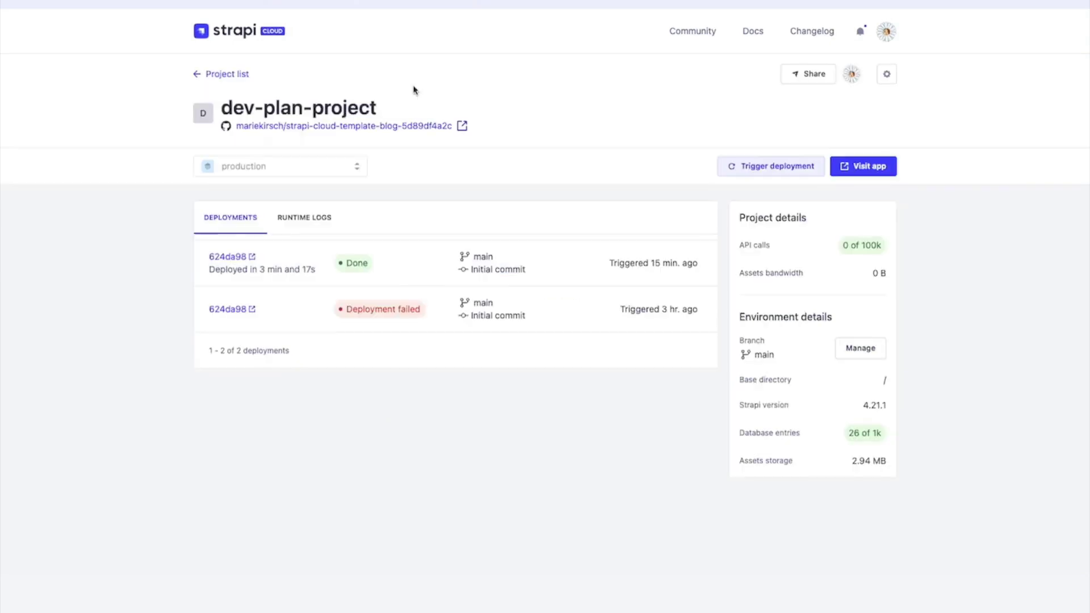
left_click(227, 76)
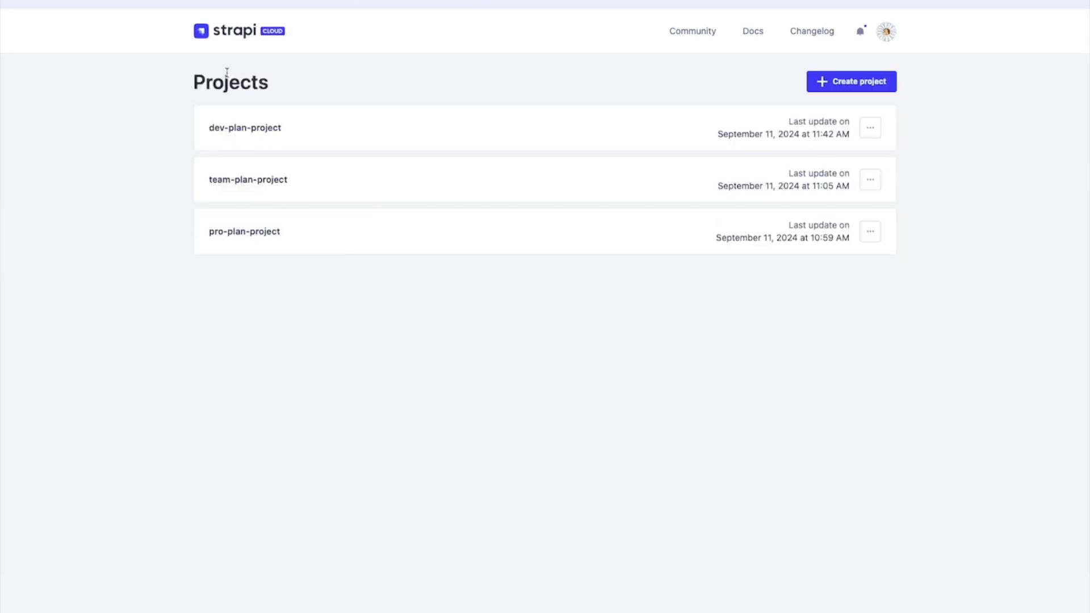
Step: In pro-plan-project, view the staging and development environments, then open its settings
left_click(261, 252)
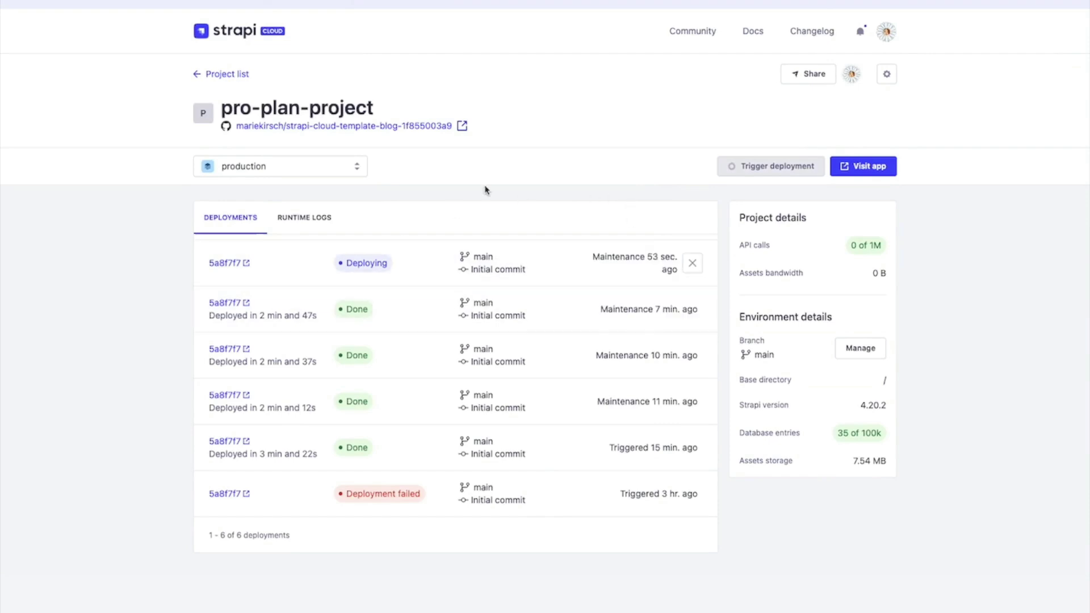
left_click(359, 170)
left_click(341, 192)
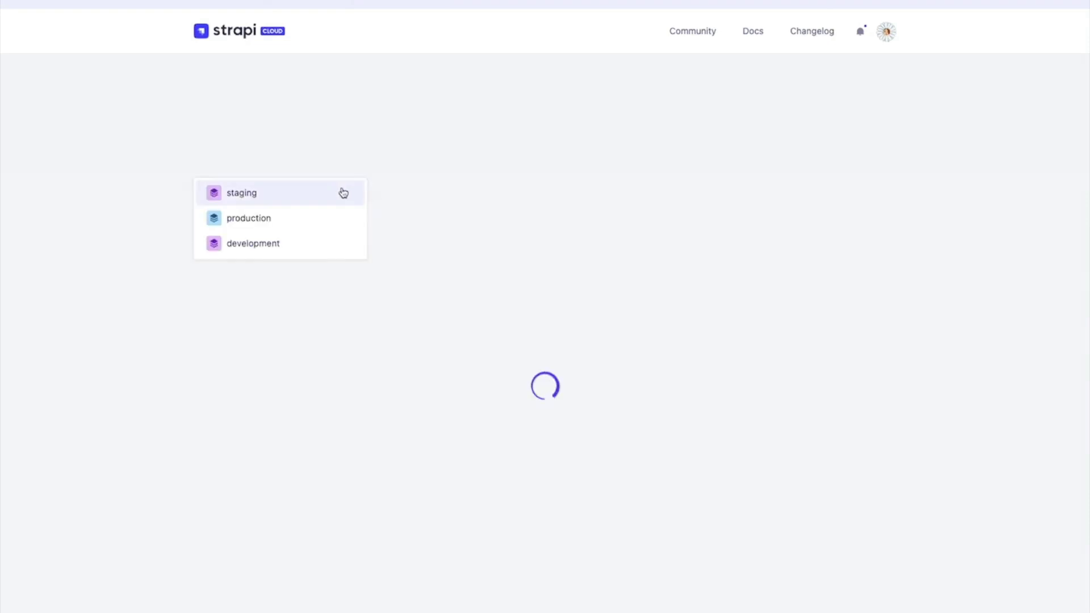
left_click(342, 172)
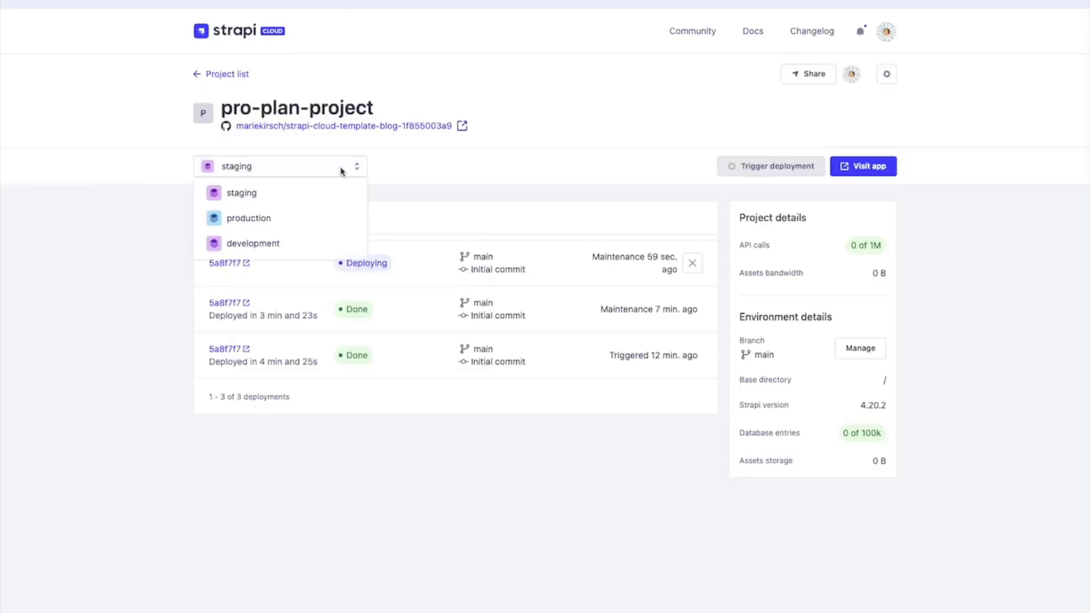
left_click(326, 244)
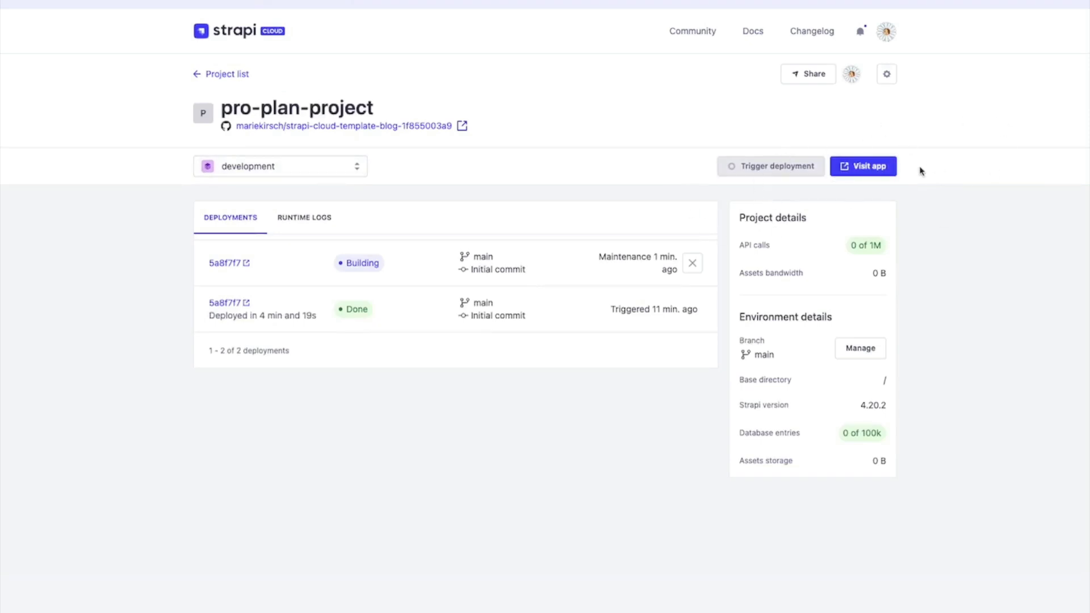
left_click(887, 74)
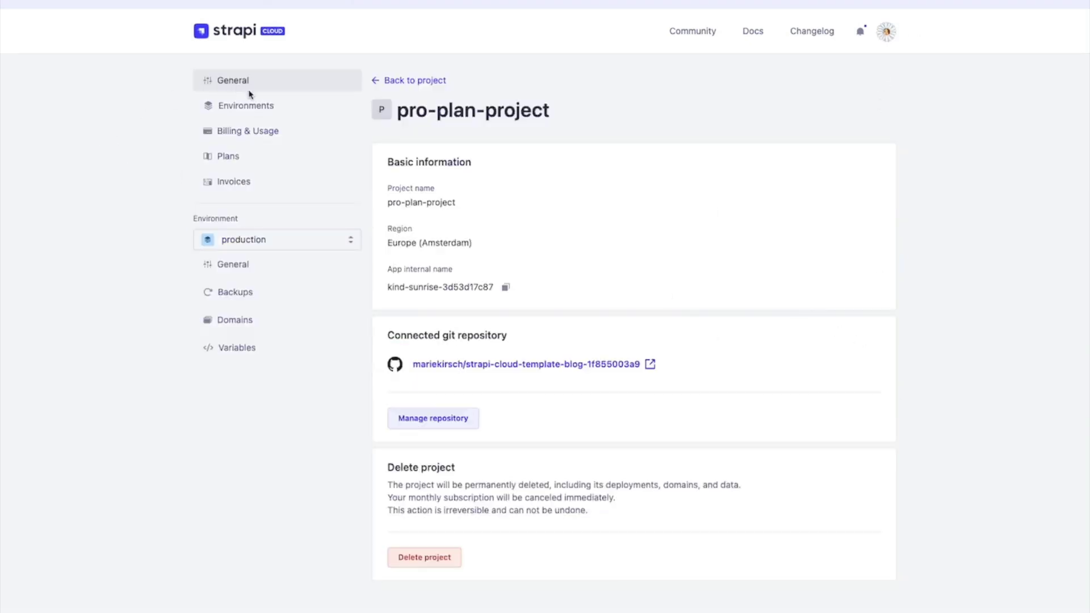
Step: View pro-plan-project's Environments and Billing & Usage settings pages
left_click(254, 107)
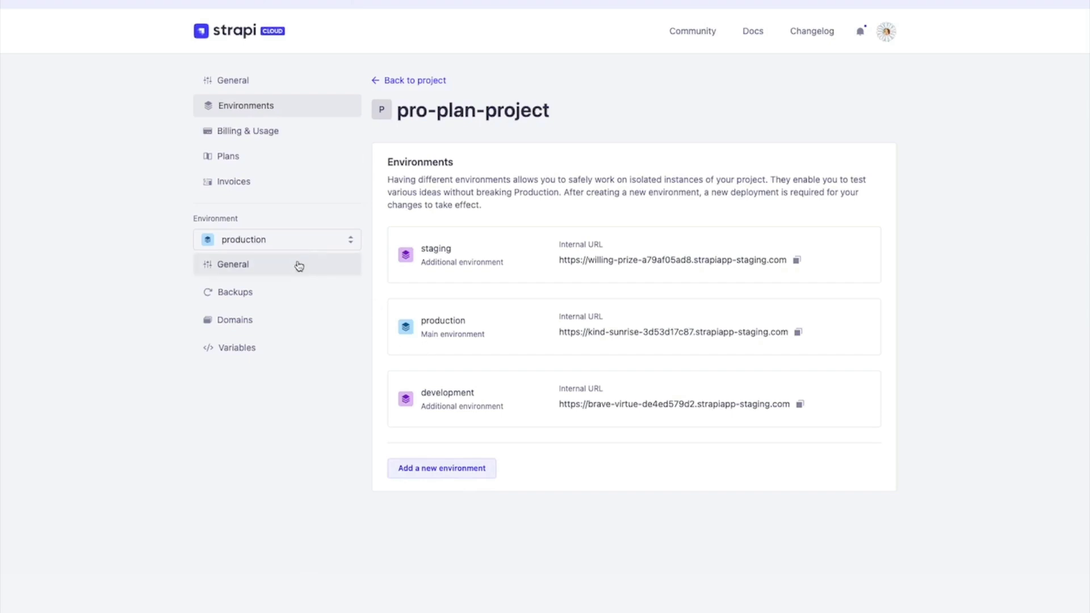
left_click(264, 135)
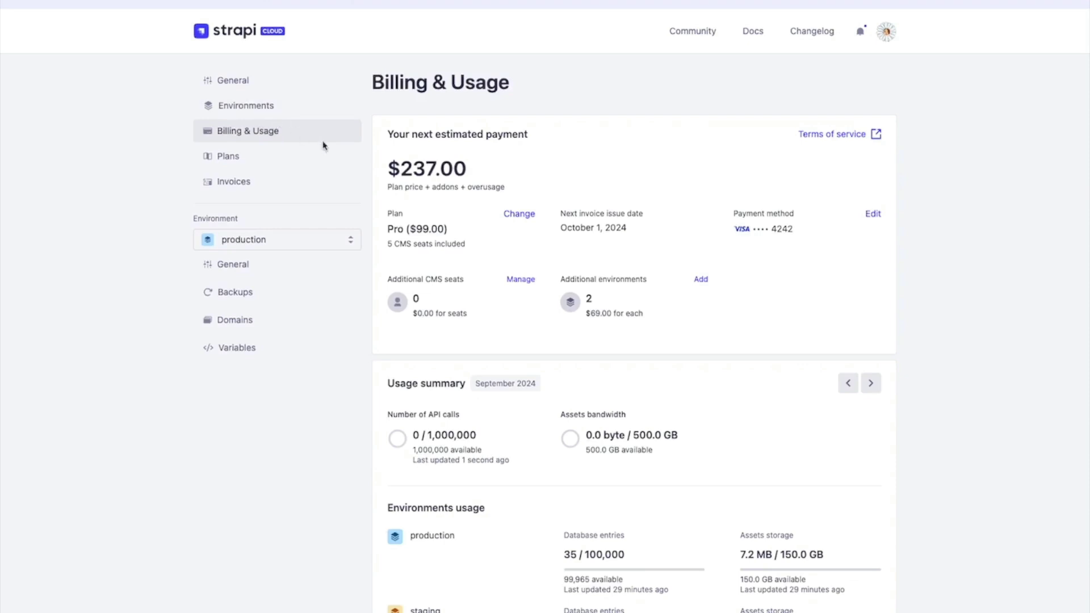
scroll(593, 143, "down", 3)
scroll(562, 128, "up", 3)
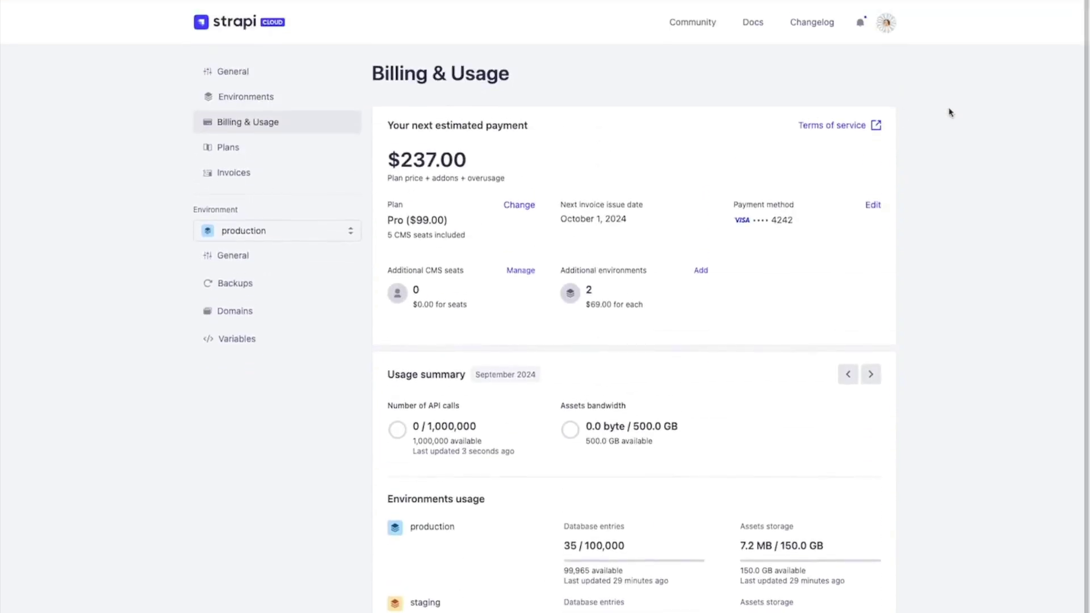
scroll(950, 112, "down", 2)
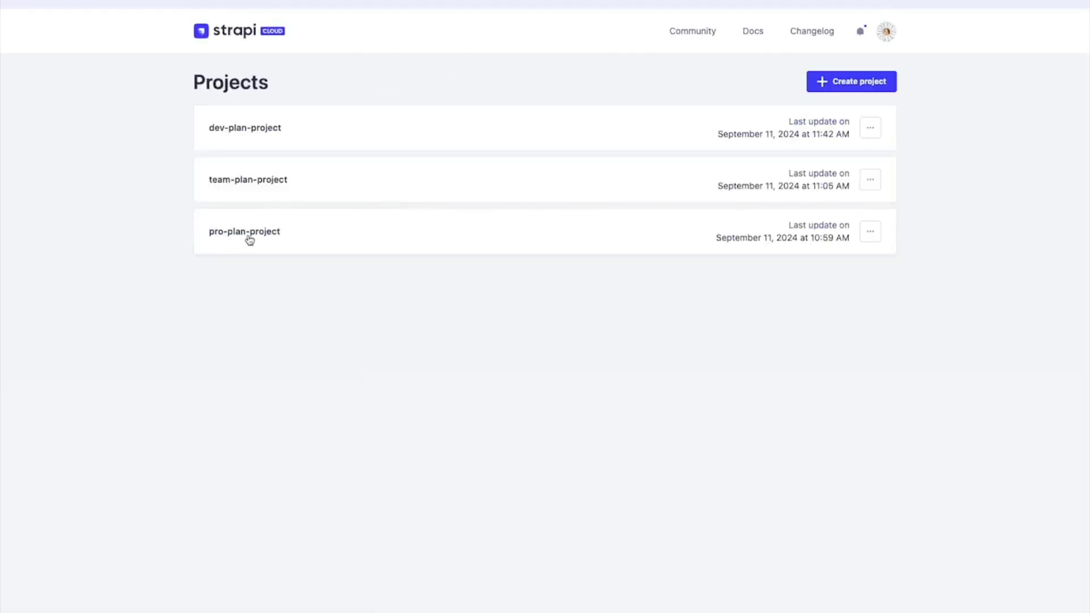
Step: Open team-plan-project's Environments settings and open the empty add-new-environment form
left_click(251, 181)
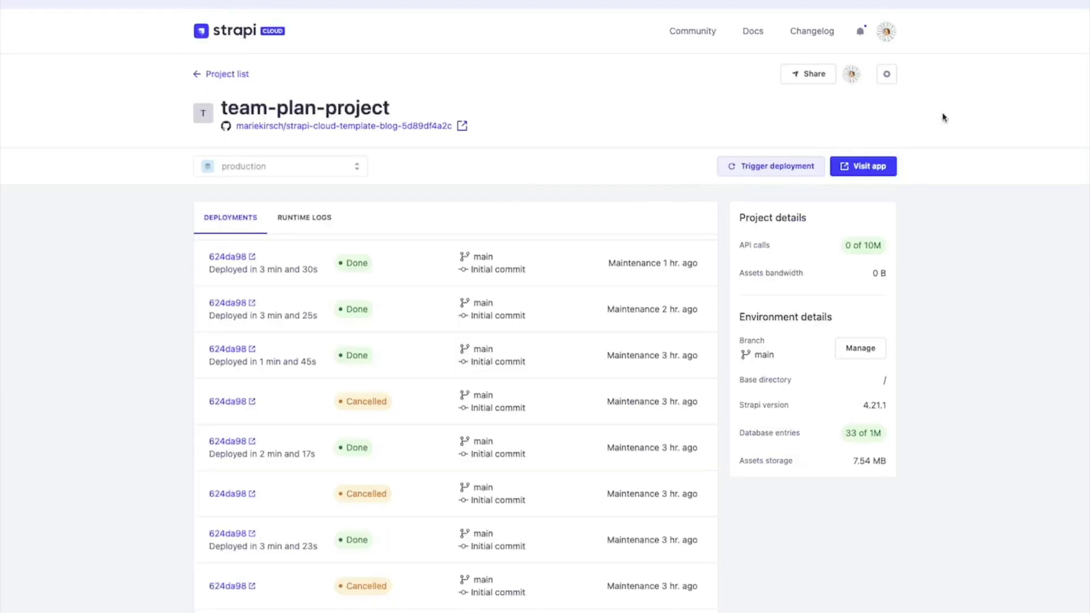
left_click(887, 73)
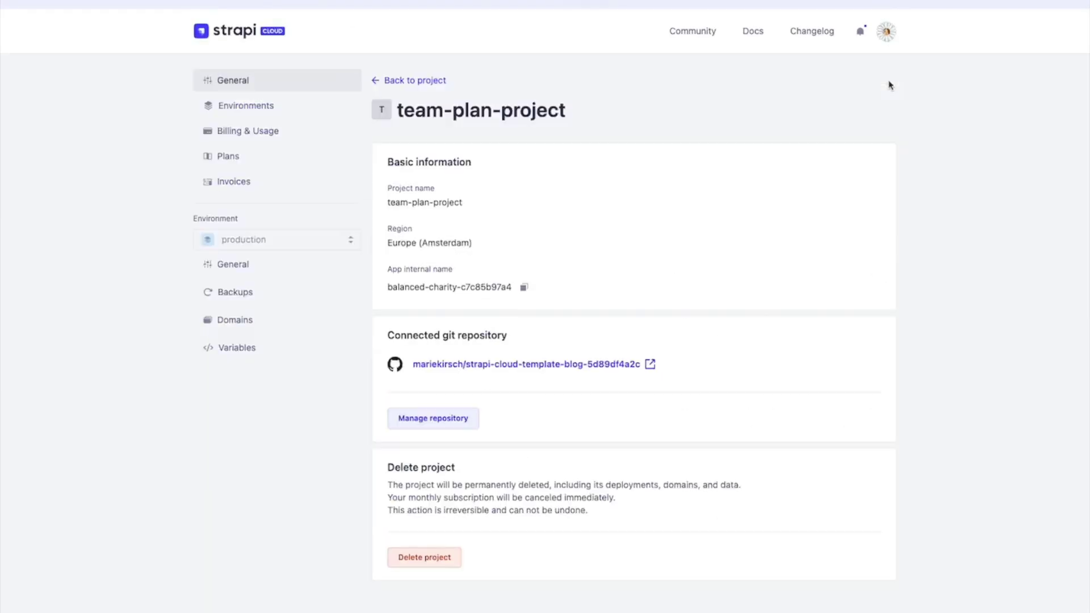
left_click(236, 108)
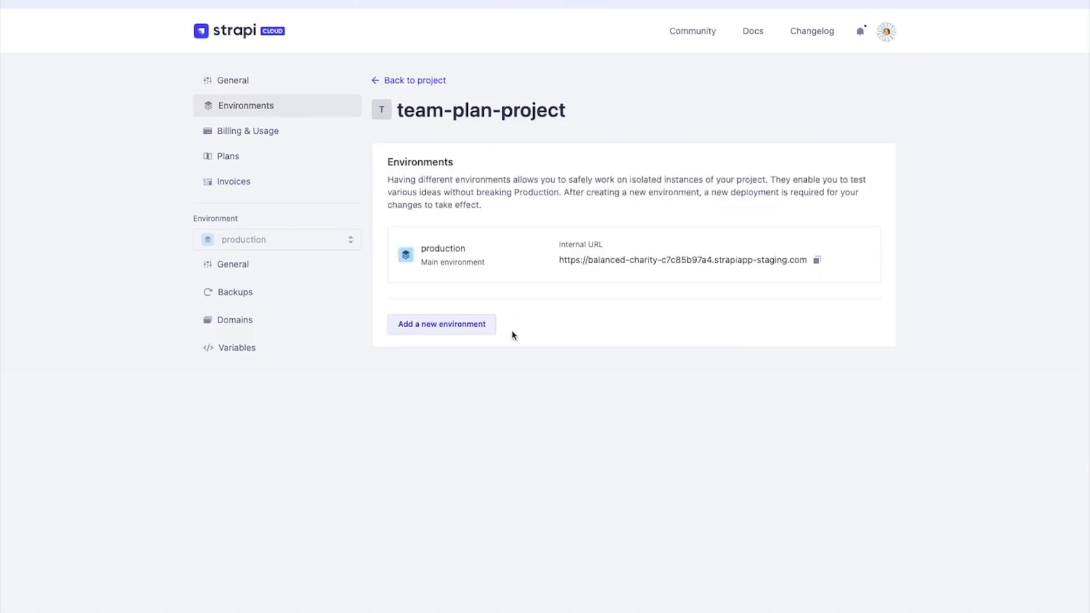
left_click(466, 332)
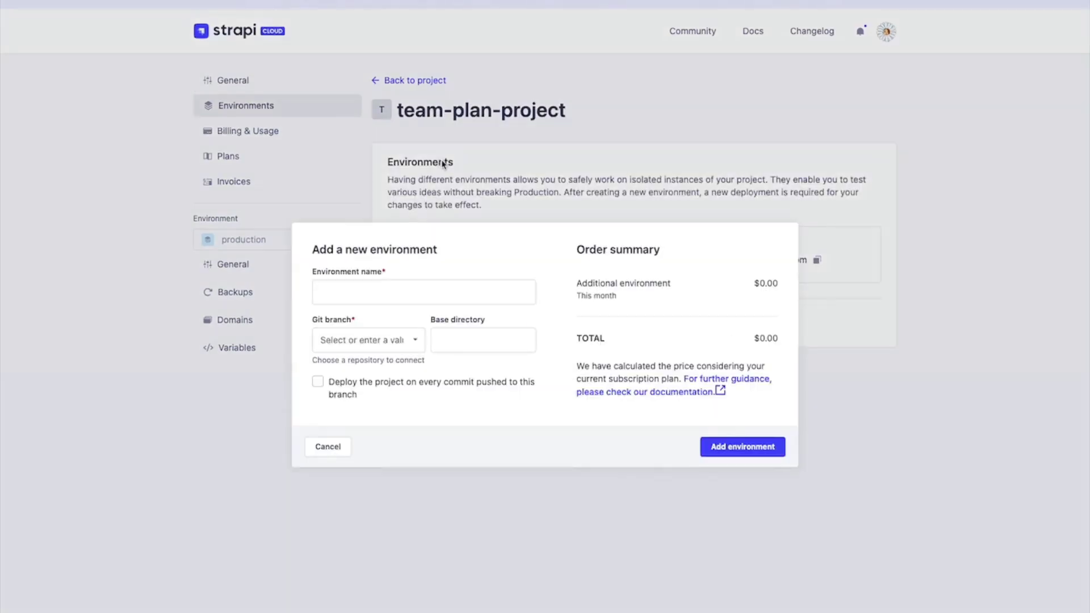
Step: Create an environment named 'qa' based on the main Git branch
left_click(383, 289)
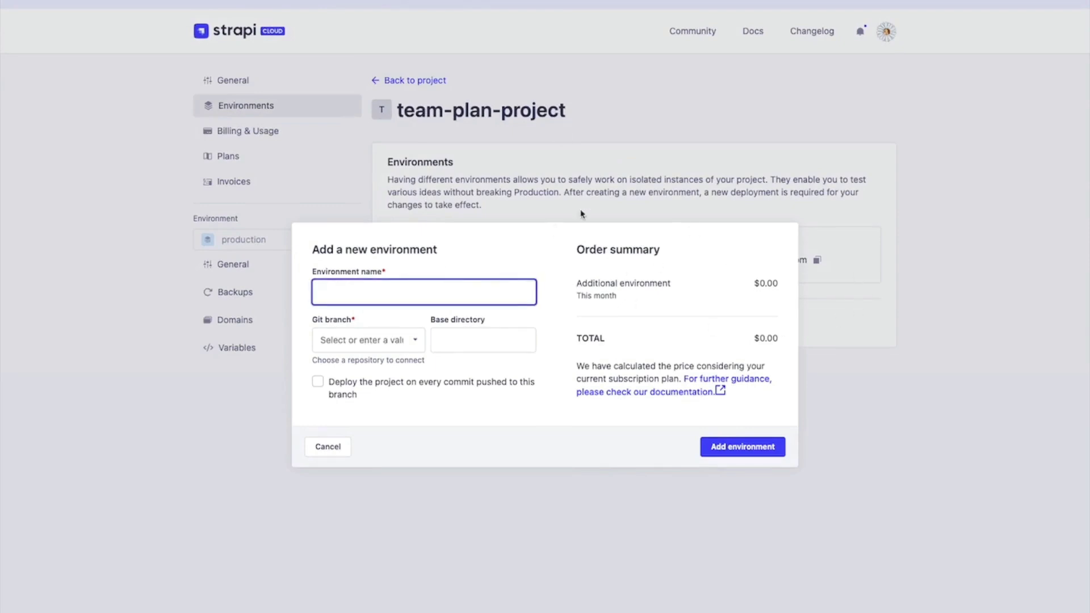
type("qa")
left_click(410, 343)
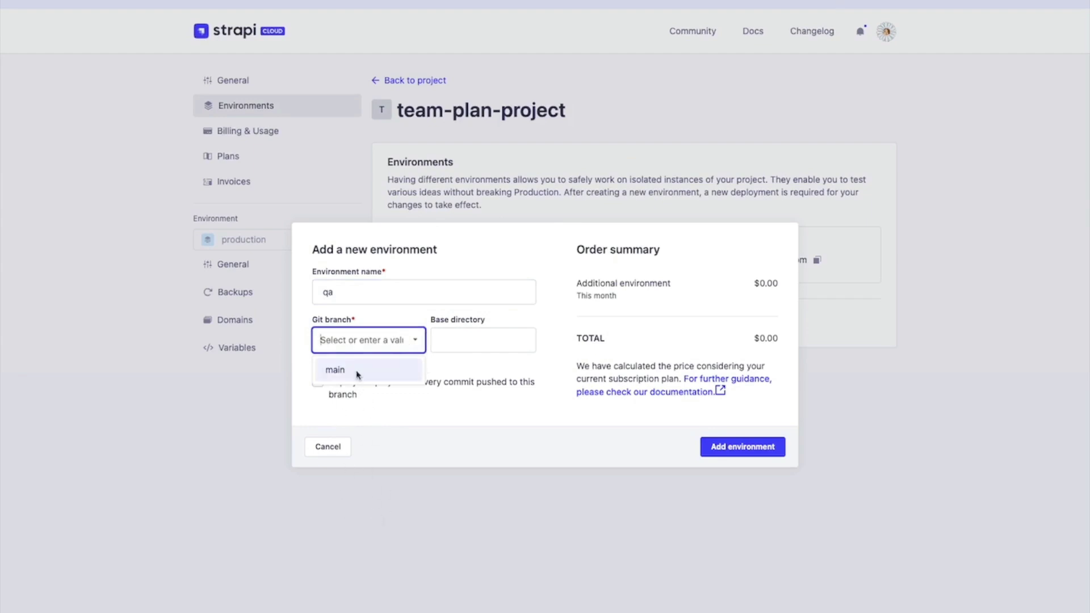
left_click(356, 370)
left_click(421, 344)
left_click(427, 350)
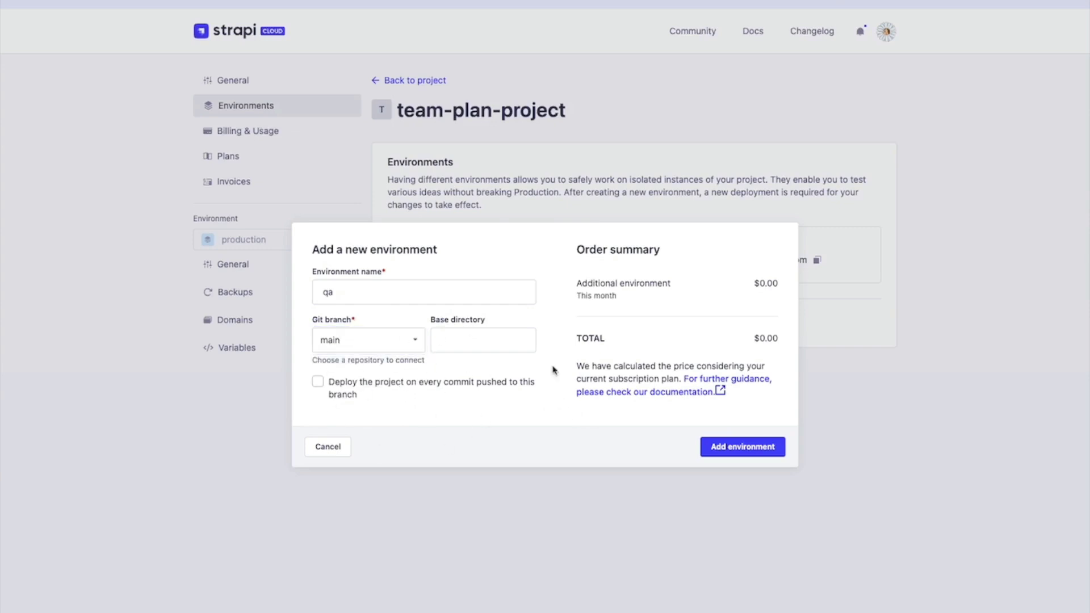
left_click(742, 446)
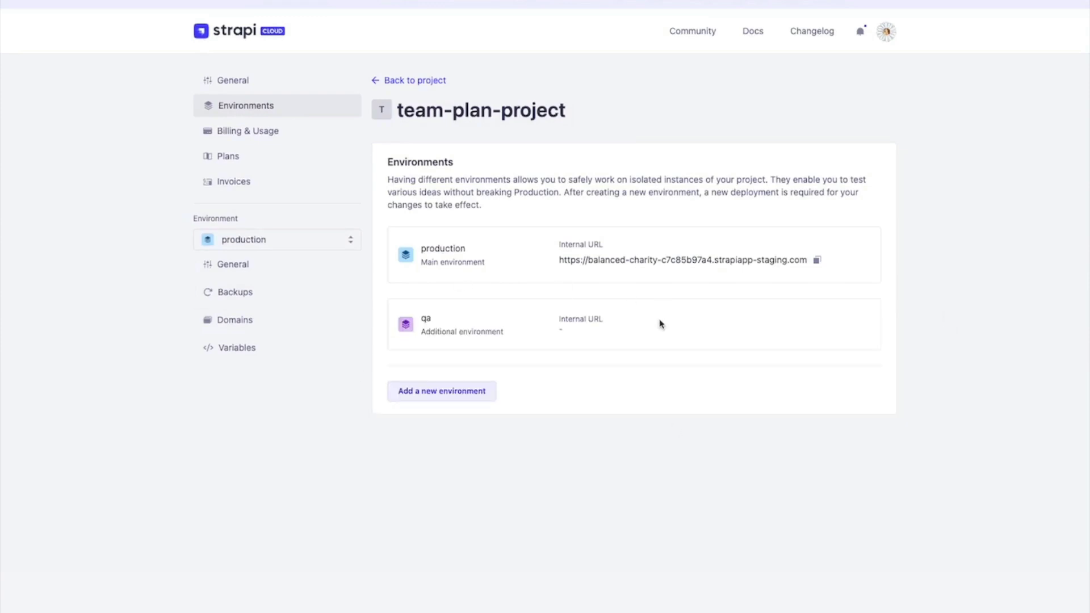
Step: Check team-plan-project's environment list, now showing qa beside production
left_click(326, 239)
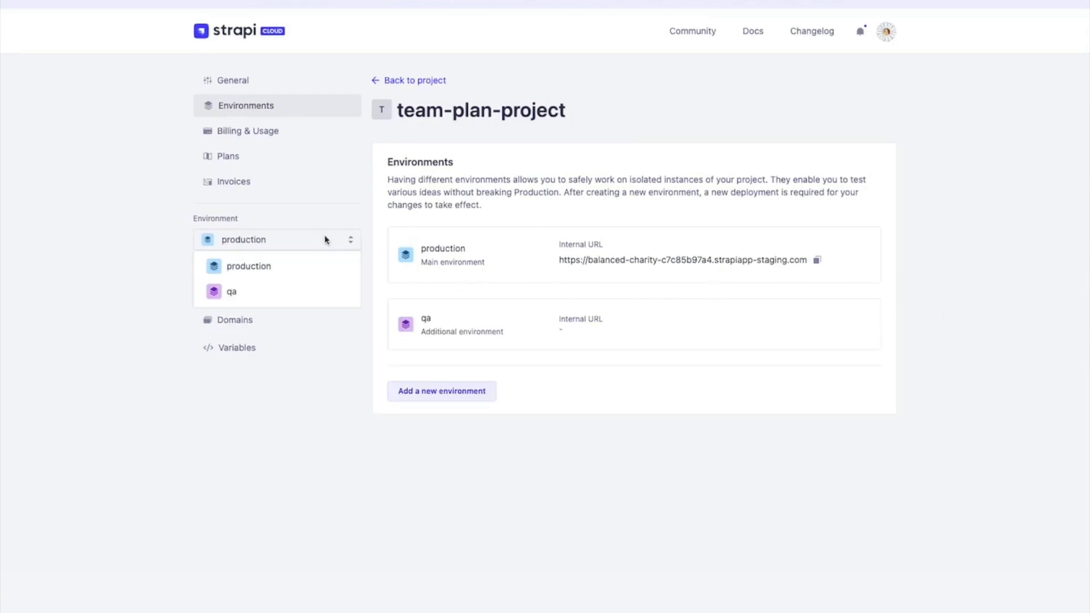
left_click(428, 193)
left_click(401, 81)
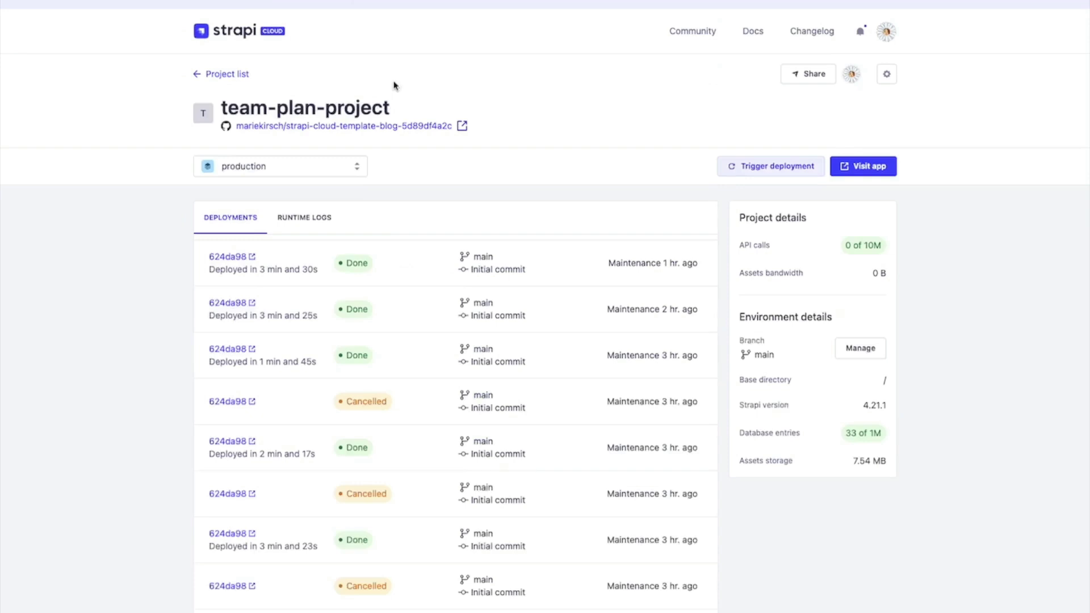
left_click(266, 174)
left_click(119, 242)
Step: Return to the projects list, glance at Create project, and dismiss the free trial notice
left_click(216, 79)
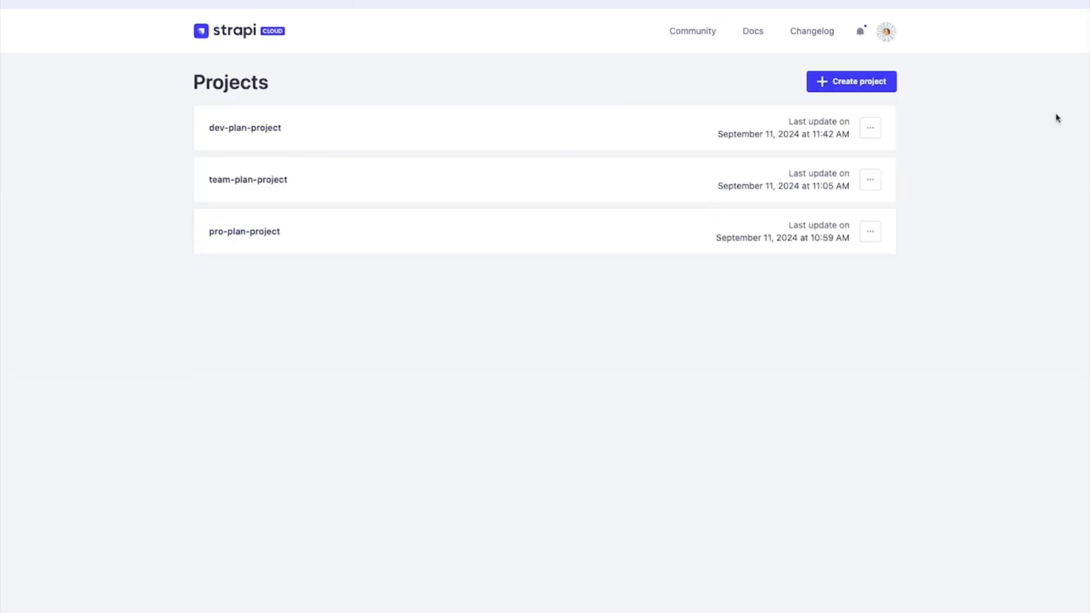
left_click(851, 81)
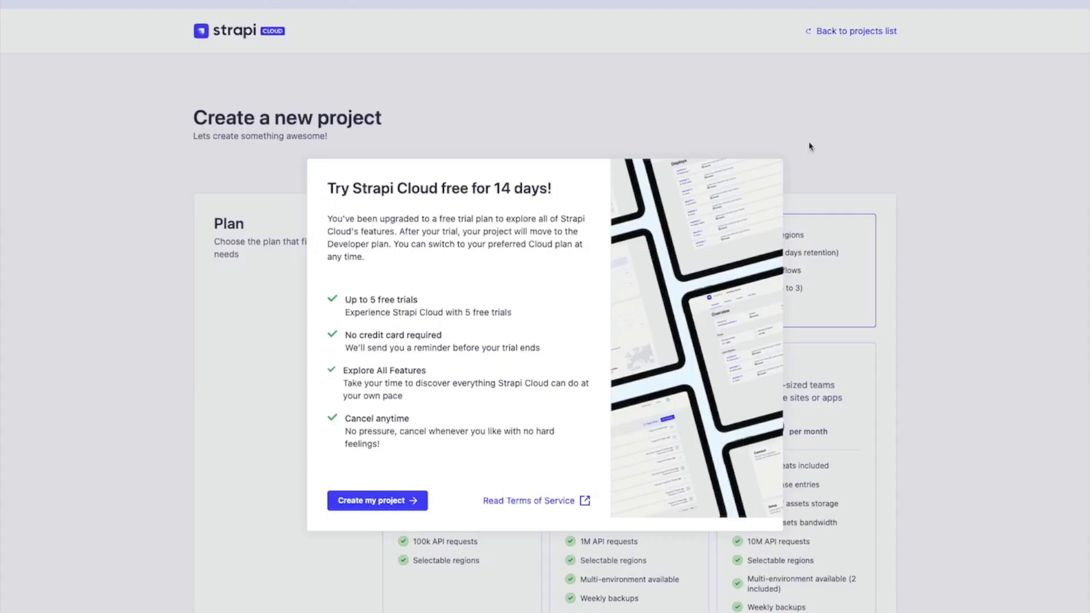
left_click(1046, 305)
scroll(1046, 306, "down", 5)
scroll(1005, 290, "down", 5)
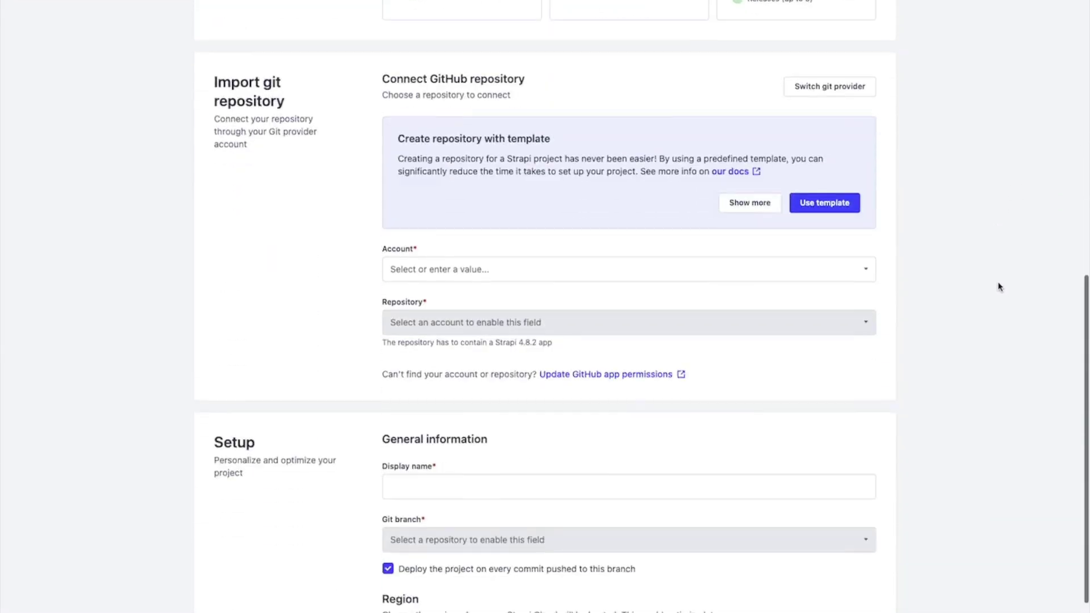
scroll(1003, 287, "down", 5)
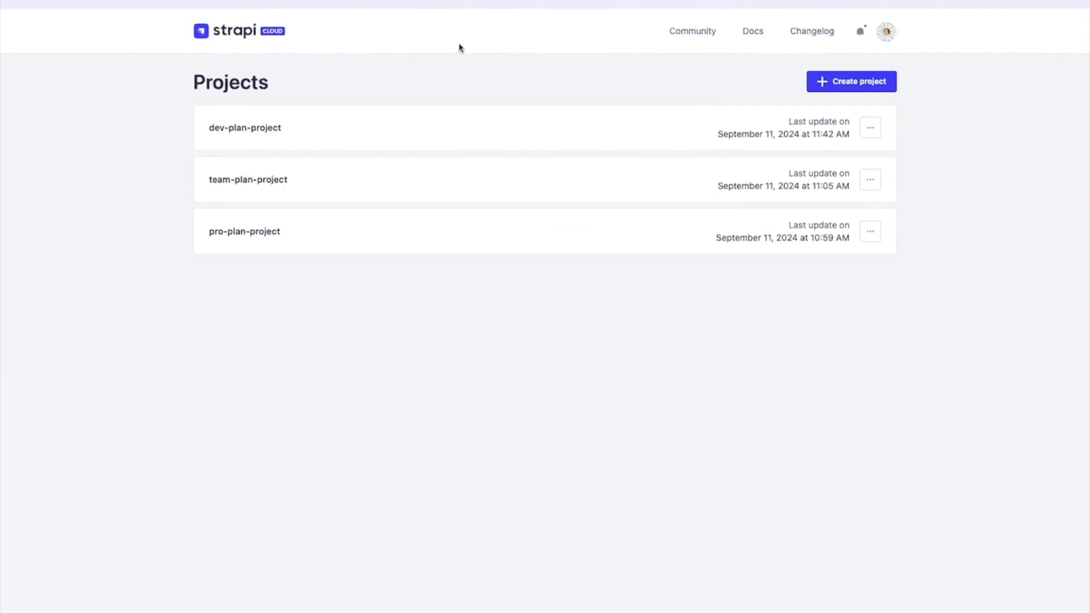